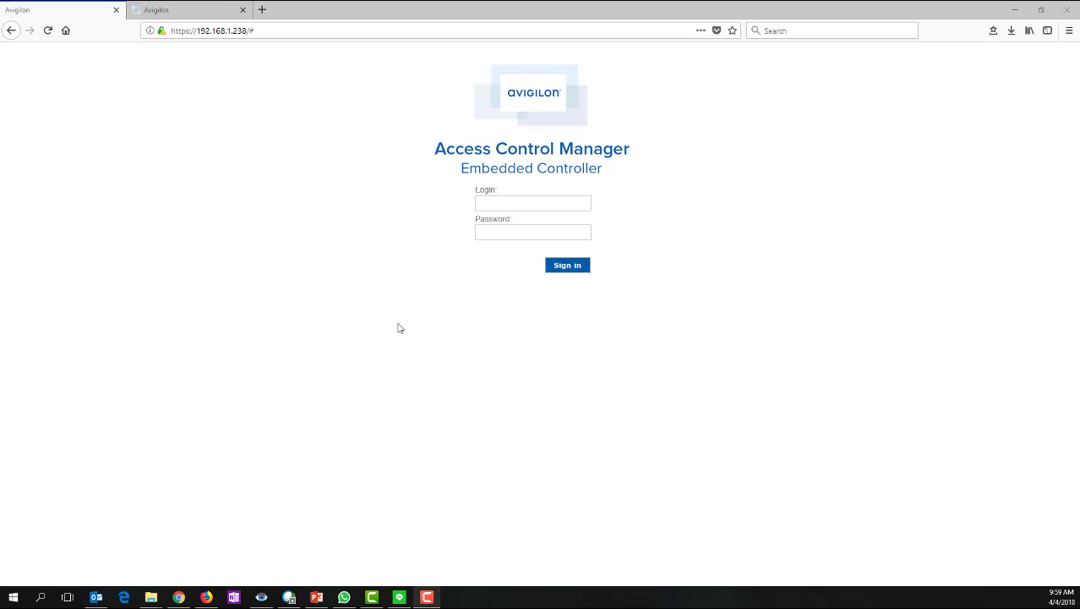
- Put the cursor in the Login field of the Embedded Controller sign-in page at 192.168.1.238
{"action": "left_click", "coordinate": [538, 204]}
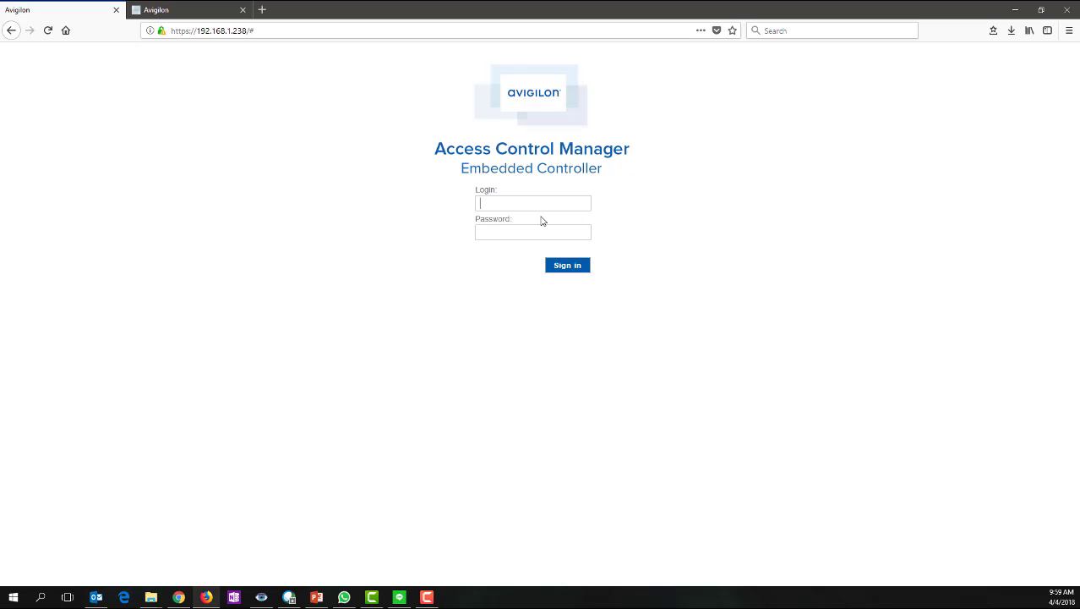
- Sign in to the Embedded Controller as admin with the account password, declining to save the login
{"action": "type", "text": "admin"}
{"action": "key", "text": "Tab"}
{"action": "type", "text": "admin"}
{"action": "left_click", "coordinate": [568, 267]}
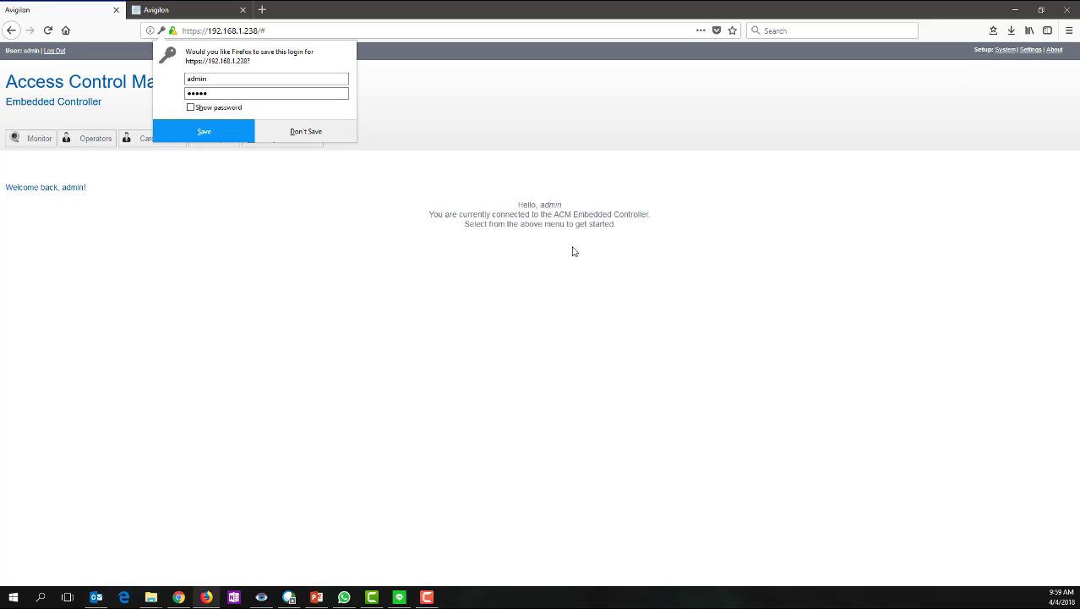
{"action": "left_click", "coordinate": [307, 135]}
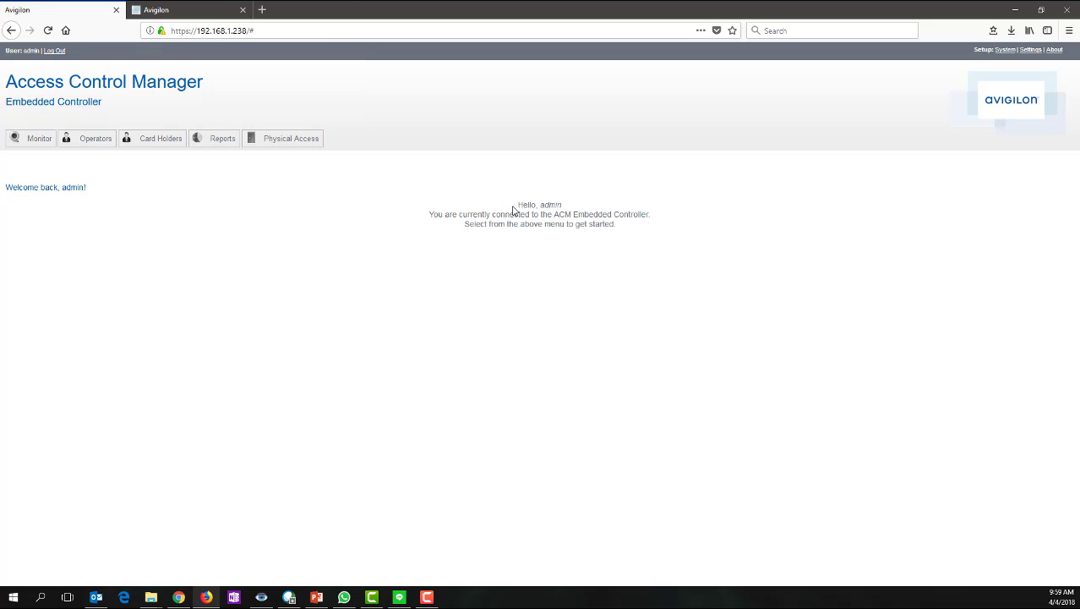
- Open Card Holders and scroll through the 19 enabled records
{"action": "left_click", "coordinate": [143, 145]}
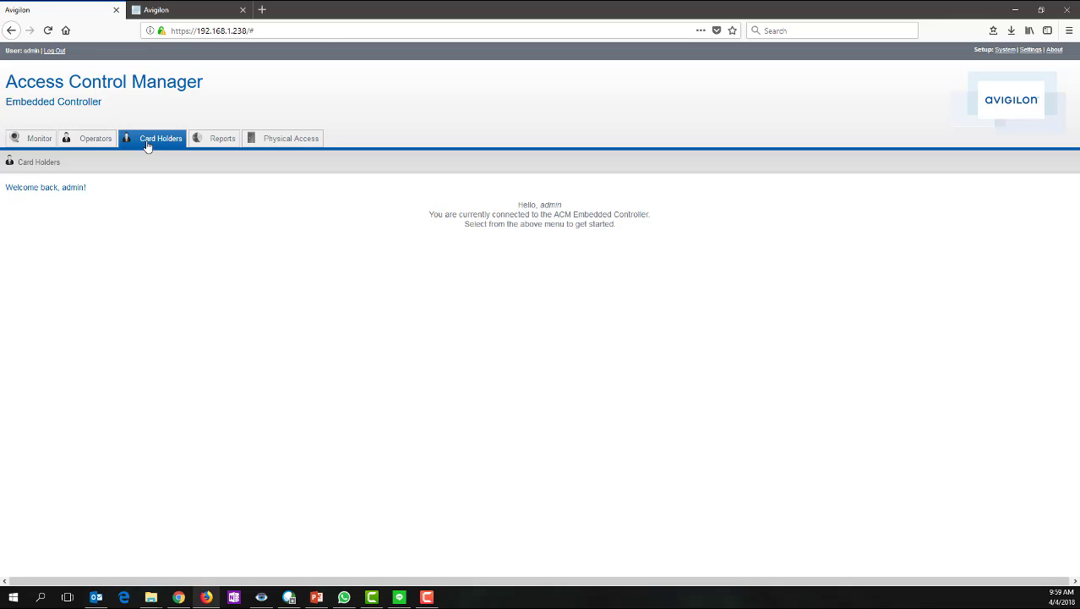
{"action": "scroll", "coordinate": [114, 421], "scroll_direction": "down", "scroll_amount": 5}
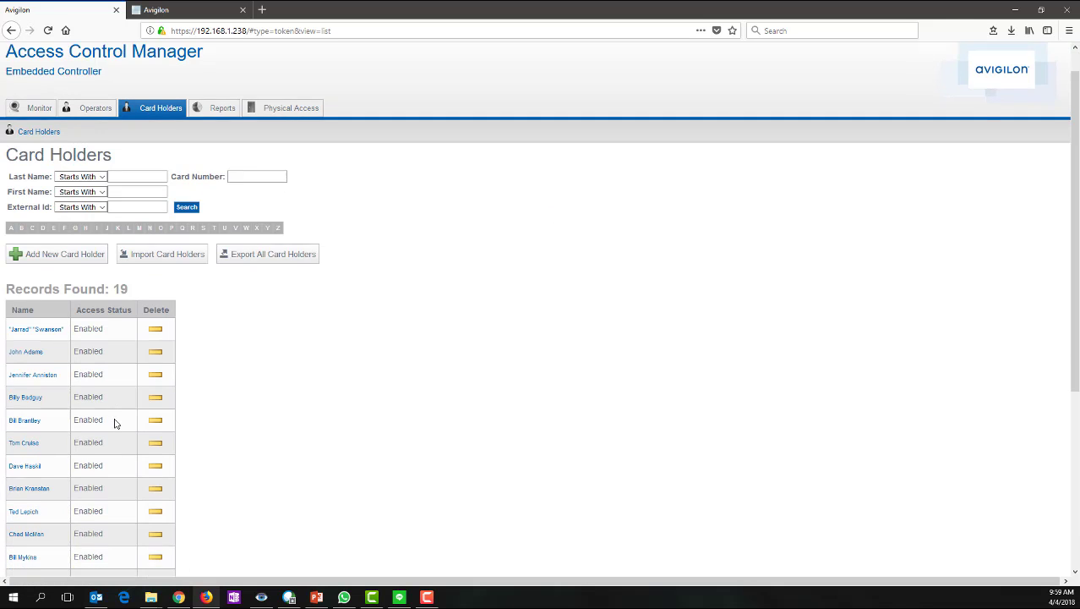
{"action": "scroll", "coordinate": [108, 423], "scroll_direction": "up", "scroll_amount": 5}
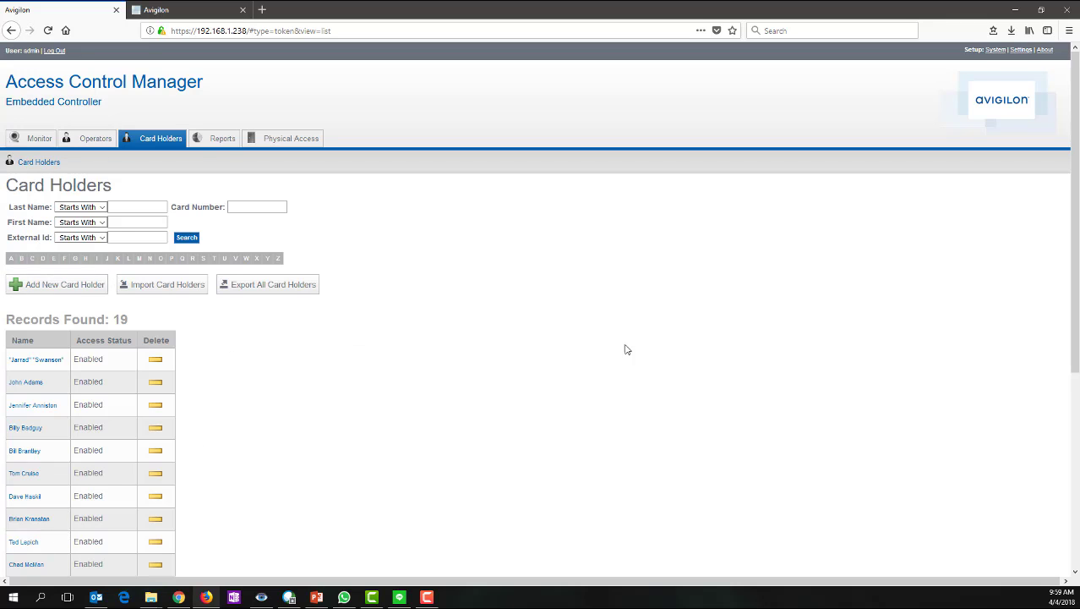
{"action": "scroll", "coordinate": [393, 418], "scroll_direction": "down", "scroll_amount": 4}
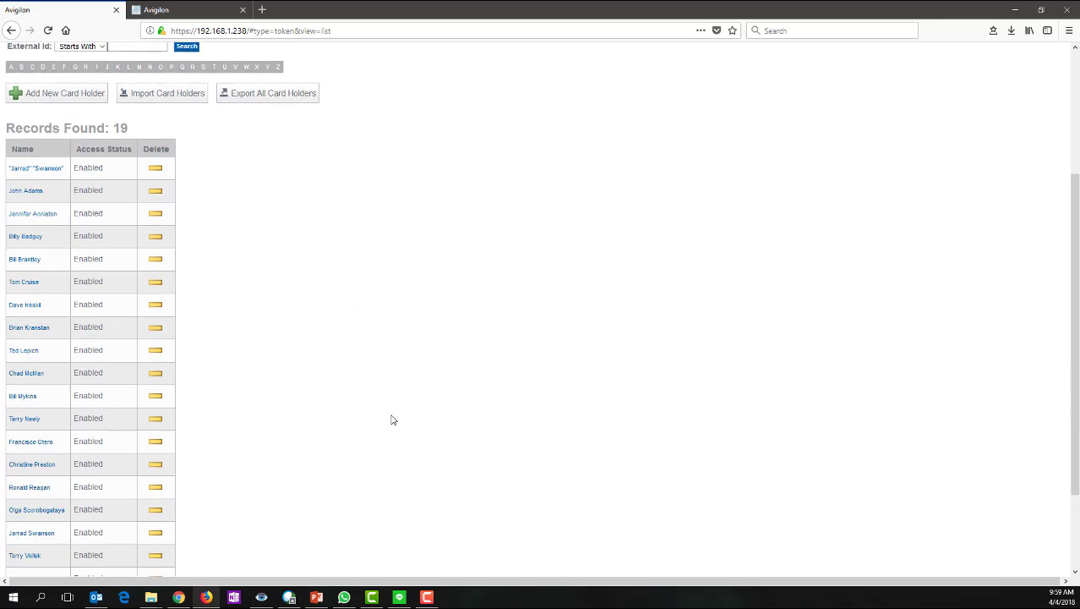
{"action": "scroll", "coordinate": [393, 418], "scroll_direction": "up", "scroll_amount": 4}
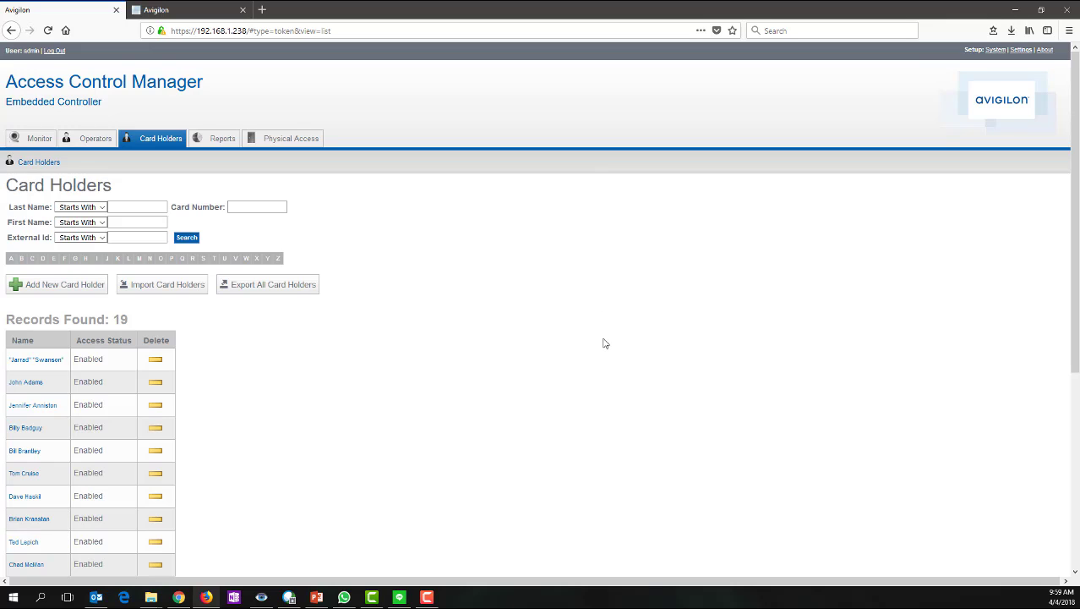
- Sign in to the ACM server at 192.168.1.202 as admin with the account password, without saving the login
{"action": "left_click", "coordinate": [996, 51]}
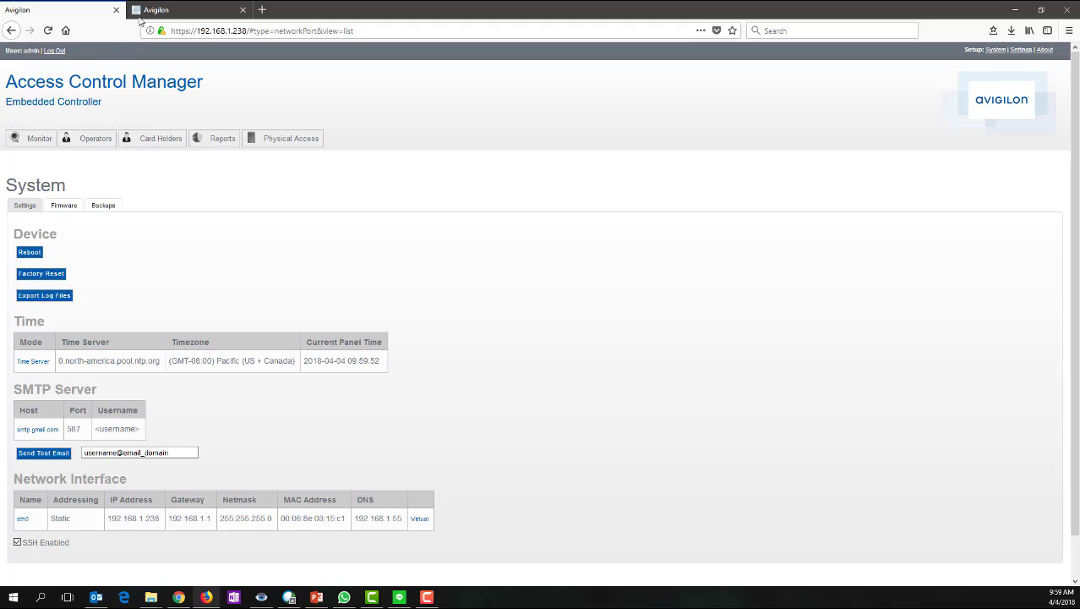
{"action": "left_click", "coordinate": [182, 10]}
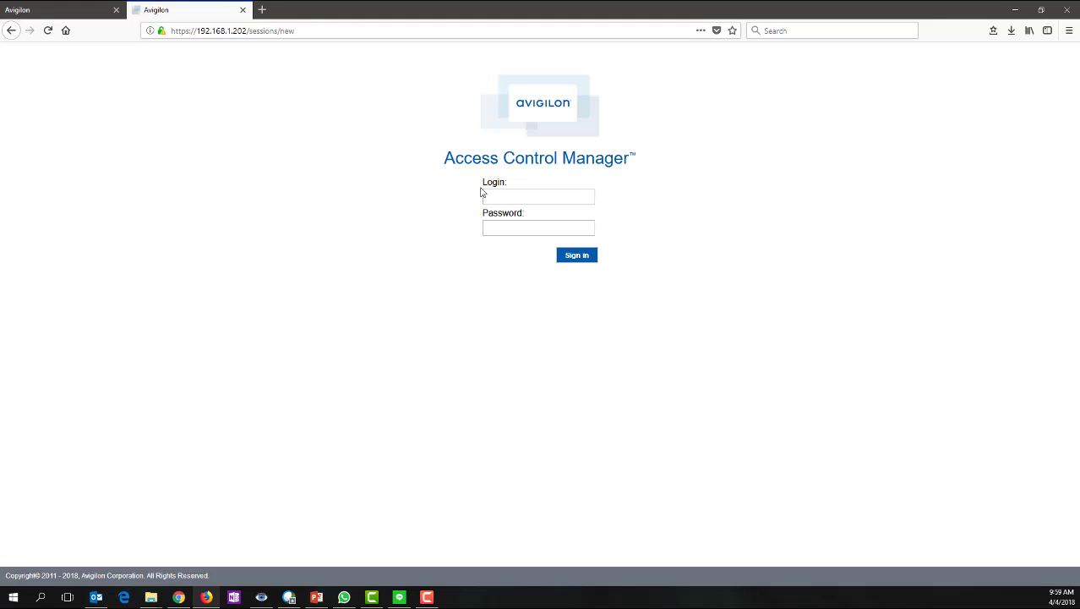
{"action": "left_click", "coordinate": [511, 196]}
{"action": "type", "text": "admin"}
{"action": "key", "text": "Tab"}
{"action": "type", "text": "admin"}
{"action": "key", "text": "Return"}
{"action": "left_click", "coordinate": [282, 137]}
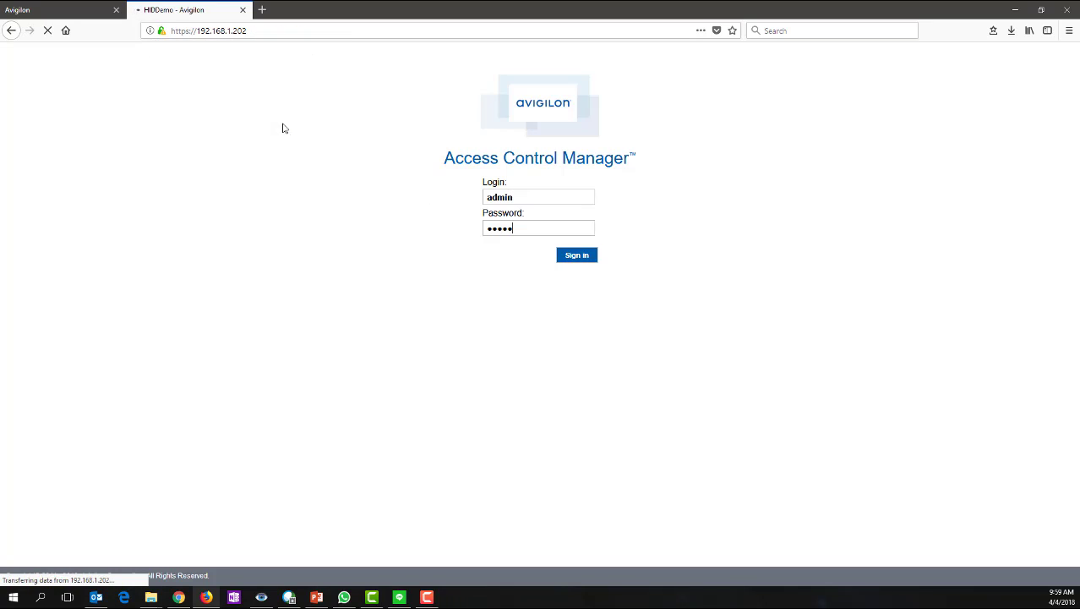
- Search the Identities list, then go to Physical Access > Doors > Panels and start Add Panel
{"action": "left_click", "coordinate": [108, 91]}
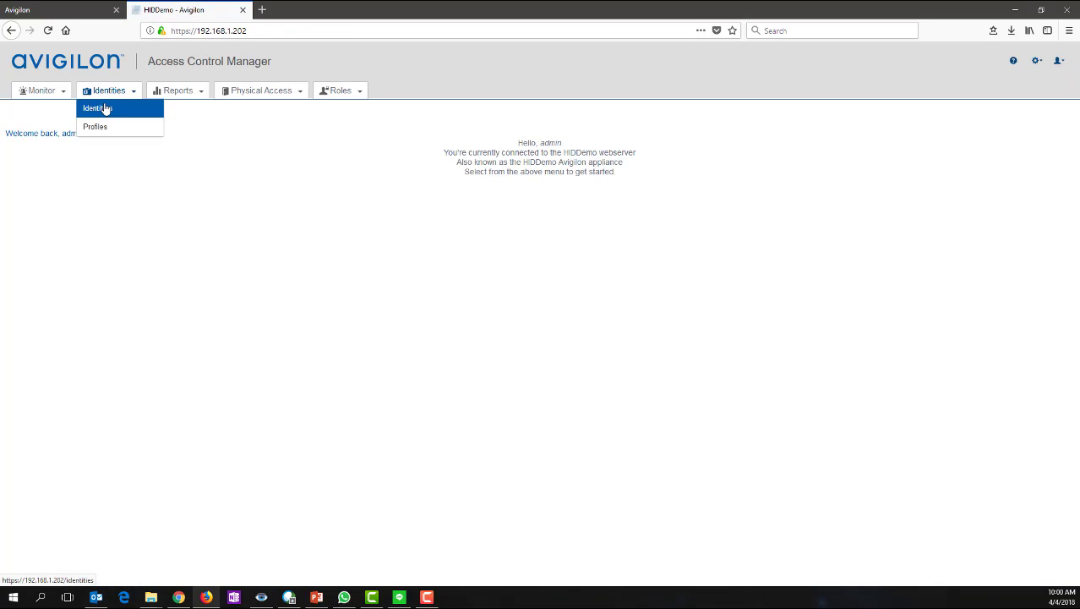
{"action": "left_click", "coordinate": [104, 107]}
{"action": "left_click", "coordinate": [111, 235]}
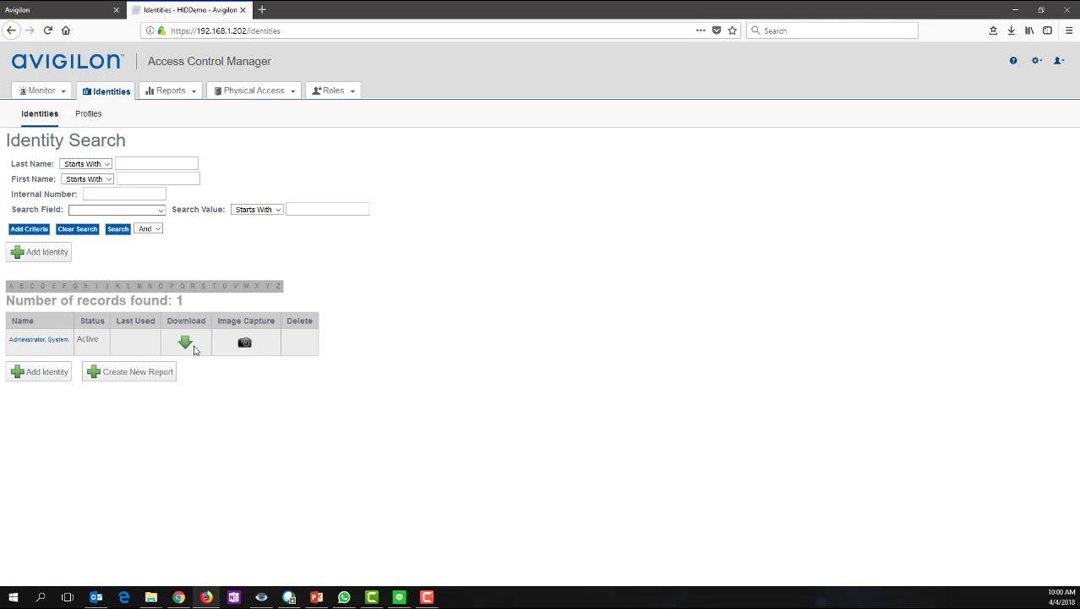
{"action": "left_click", "coordinate": [254, 90]}
{"action": "left_click", "coordinate": [250, 105]}
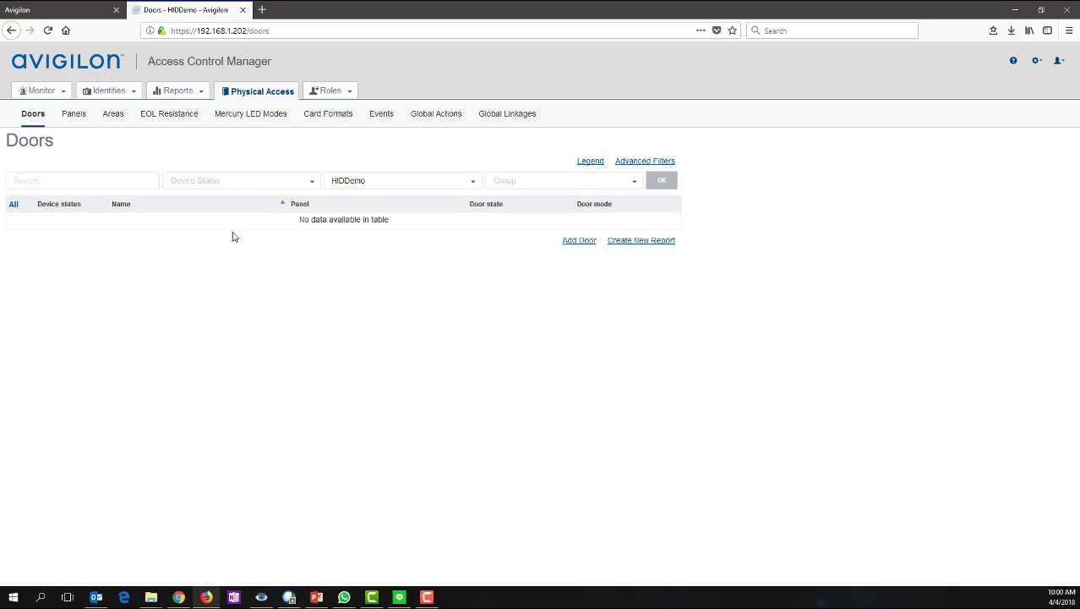
{"action": "left_click", "coordinate": [74, 120]}
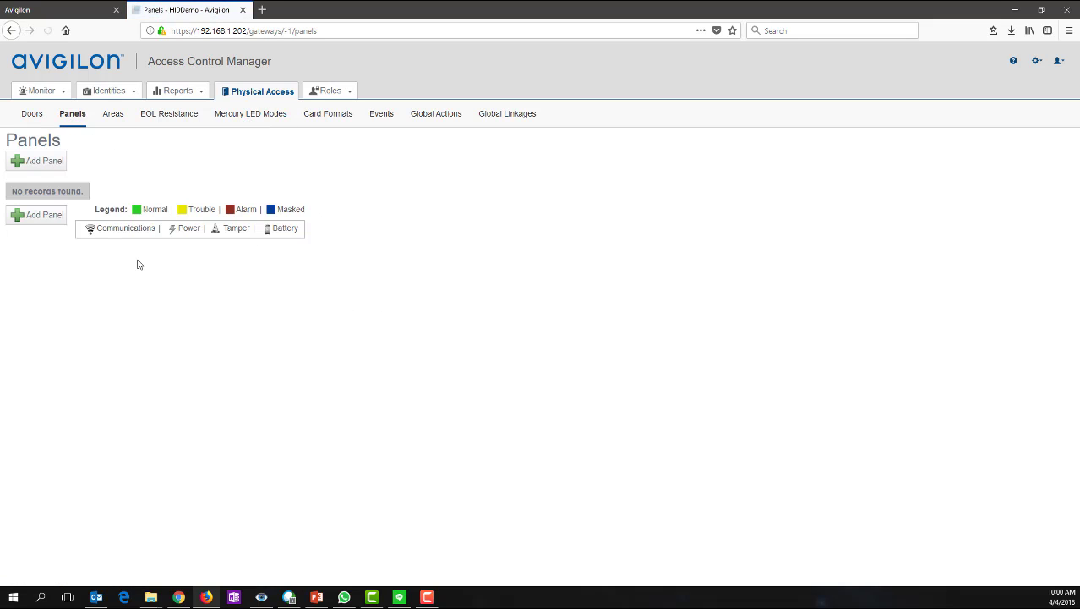
{"action": "left_click", "coordinate": [37, 215]}
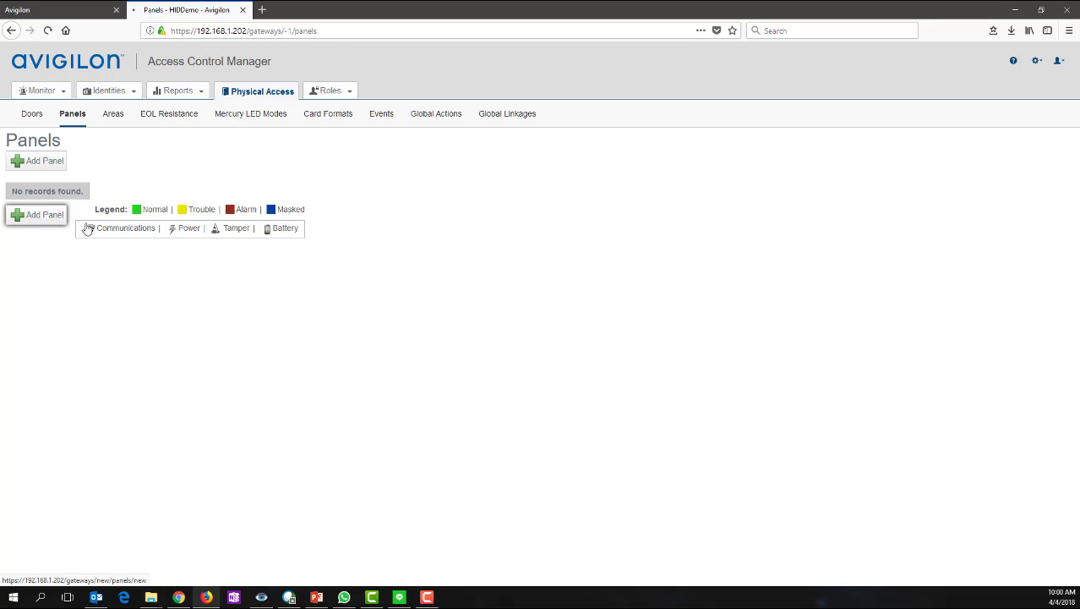
- Name the panel 'ACM EC - Takeover', toggle Installed, and set the model to ACM EC
{"action": "left_click", "coordinate": [127, 181]}
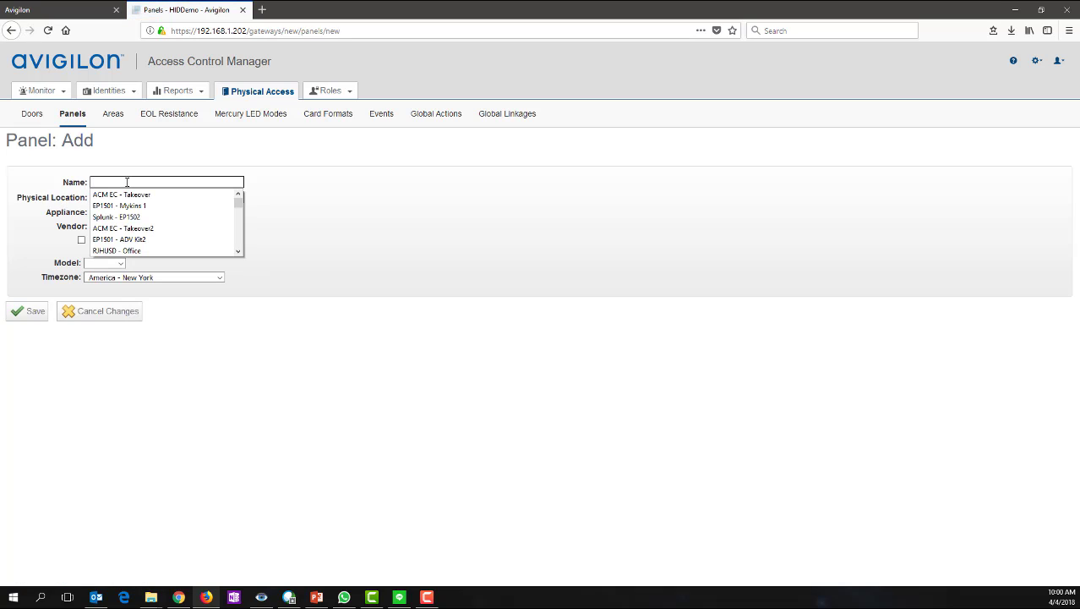
{"action": "type", "text": "ACM EC - Takeover"}
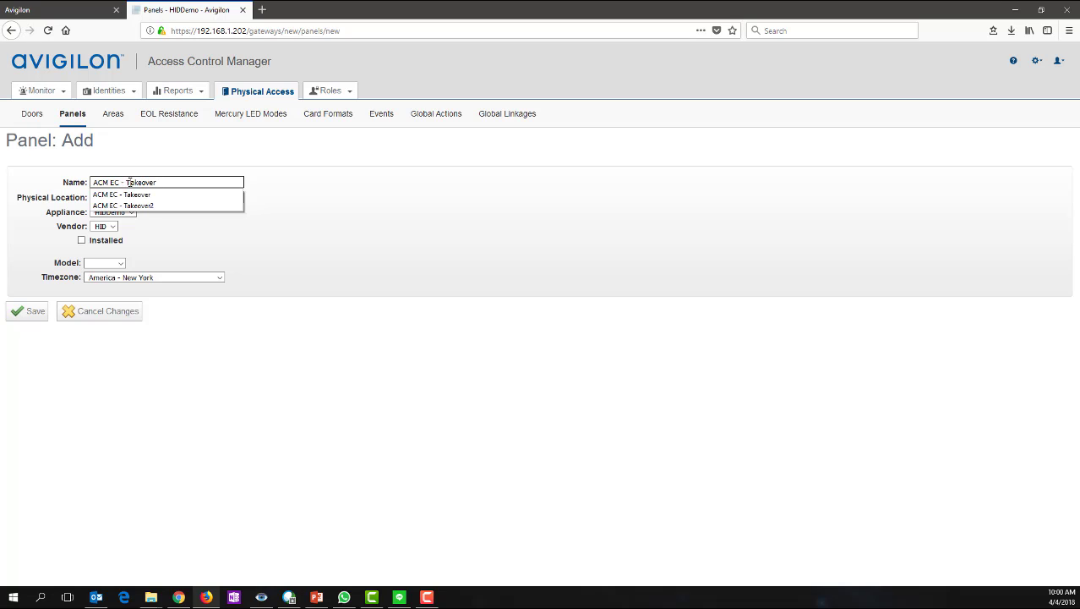
{"action": "left_click", "coordinate": [349, 223]}
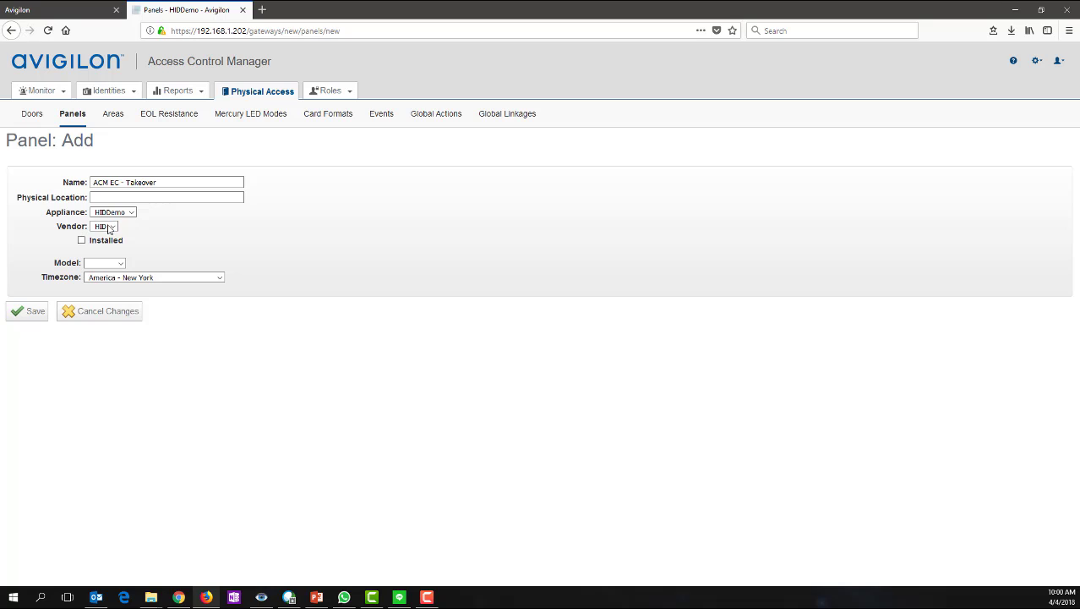
{"action": "left_click", "coordinate": [82, 240]}
{"action": "left_click", "coordinate": [99, 264]}
{"action": "left_click", "coordinate": [99, 288]}
- Set timezone US - Pacific-New and IP address 192.168.1.238, then save the panel
{"action": "left_click", "coordinate": [119, 280]}
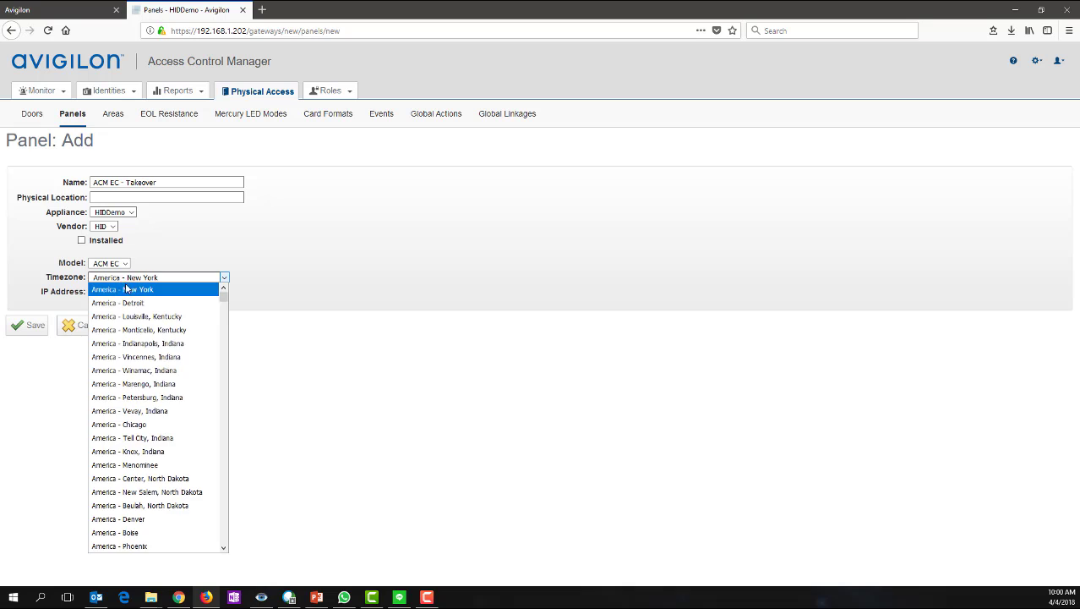
{"action": "scroll", "coordinate": [133, 422], "scroll_direction": "down", "scroll_amount": 20}
{"action": "left_click_drag", "start_coordinate": [225, 386], "coordinate": [227, 548]}
{"action": "left_click", "coordinate": [148, 471]}
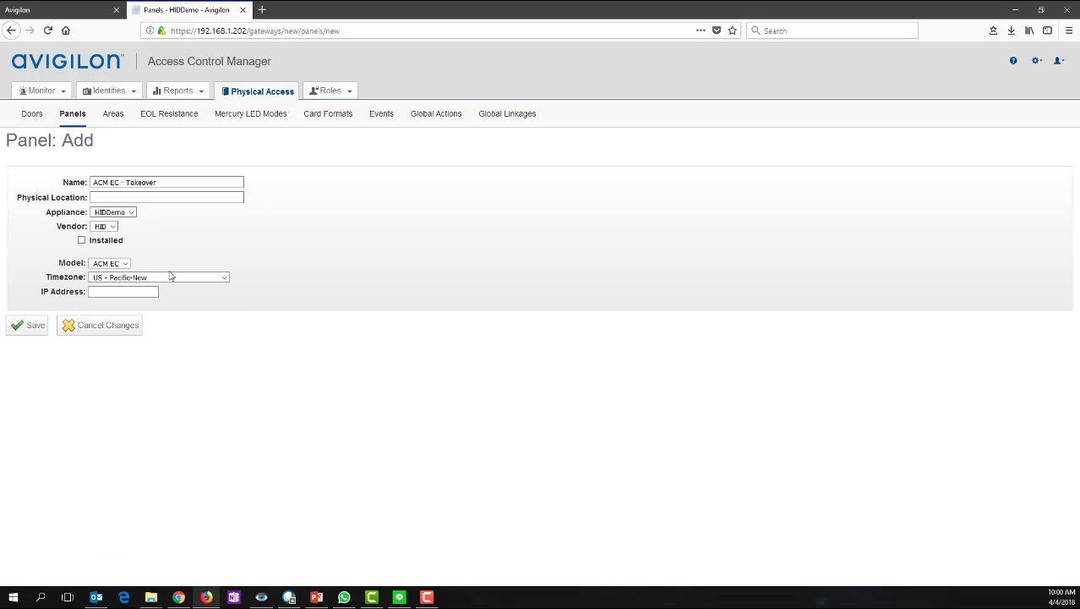
{"action": "left_click", "coordinate": [130, 292]}
{"action": "type", "text": "1"}
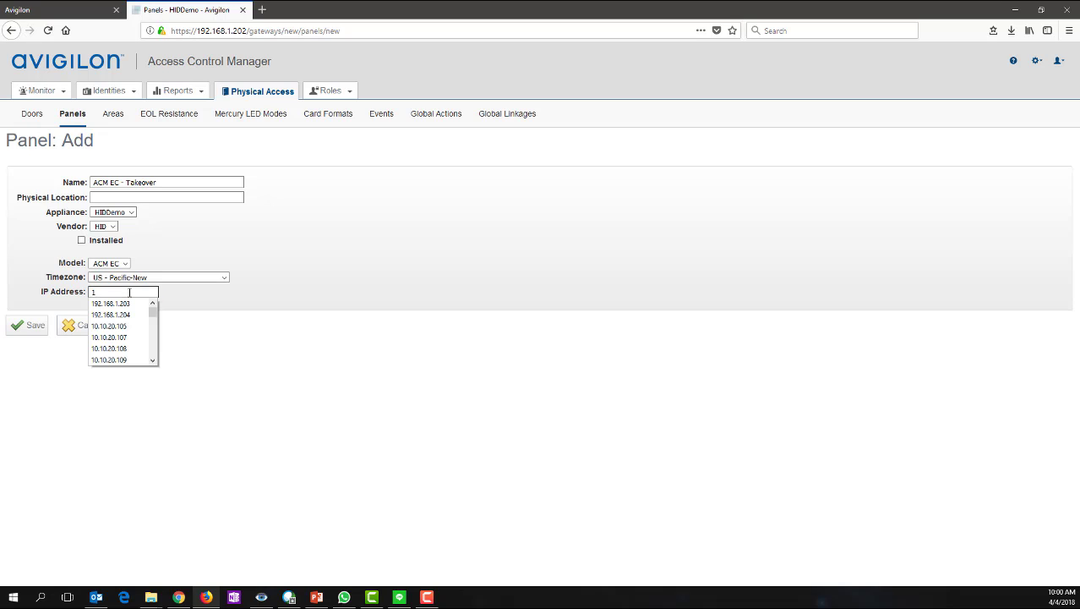
{"action": "type", "text": "92.168.1."}
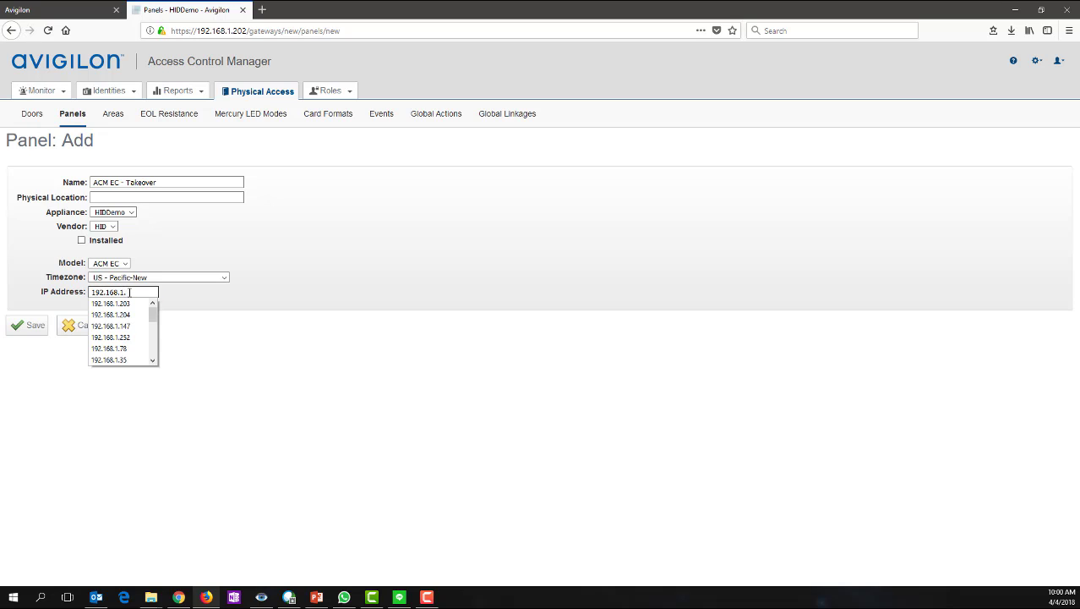
{"action": "type", "text": "238"}
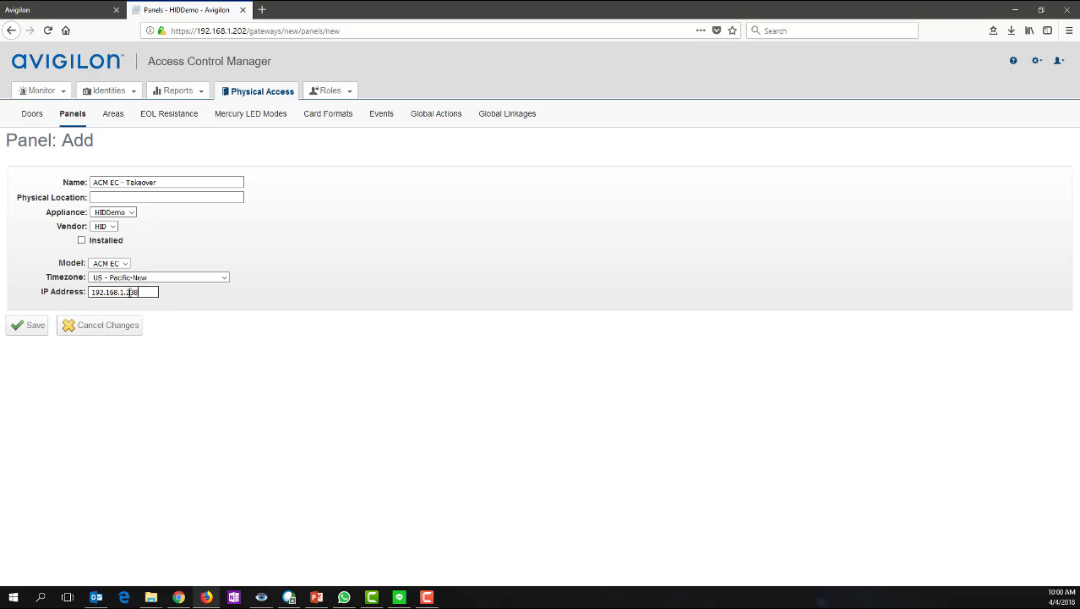
{"action": "left_click", "coordinate": [34, 328]}
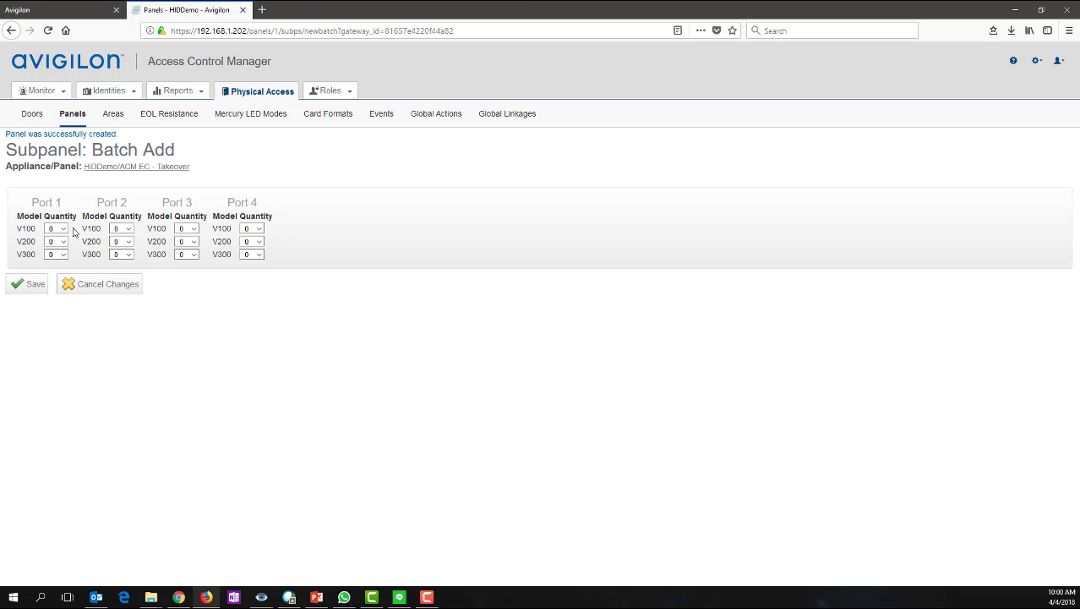
- Set the Port 3 V100 quantity to 1 and save the subpanel batch
{"action": "left_click", "coordinate": [64, 233]}
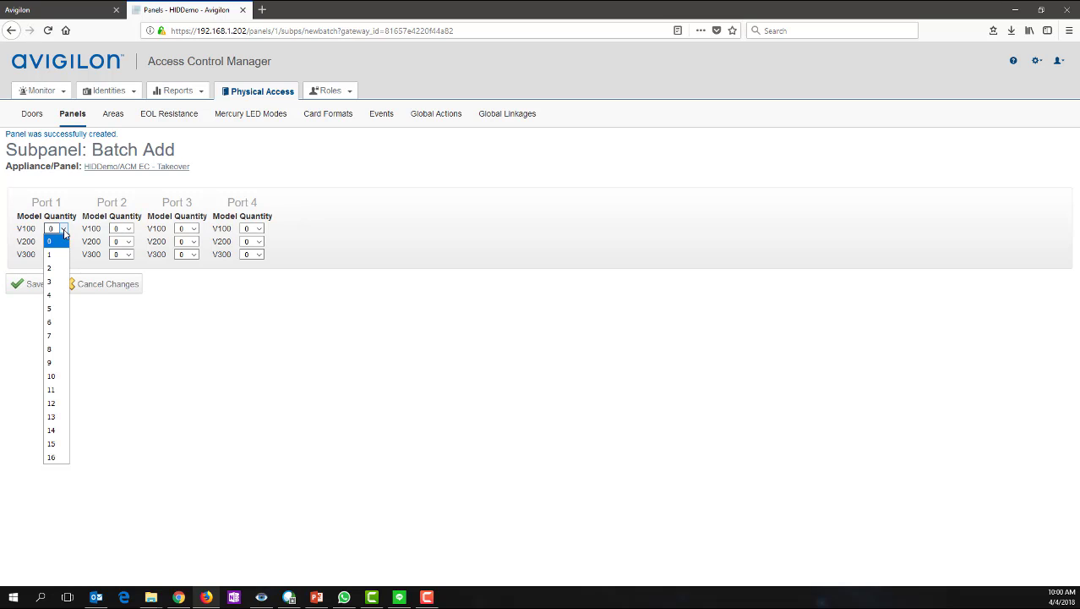
{"action": "left_click", "coordinate": [193, 229]}
{"action": "left_click", "coordinate": [182, 254]}
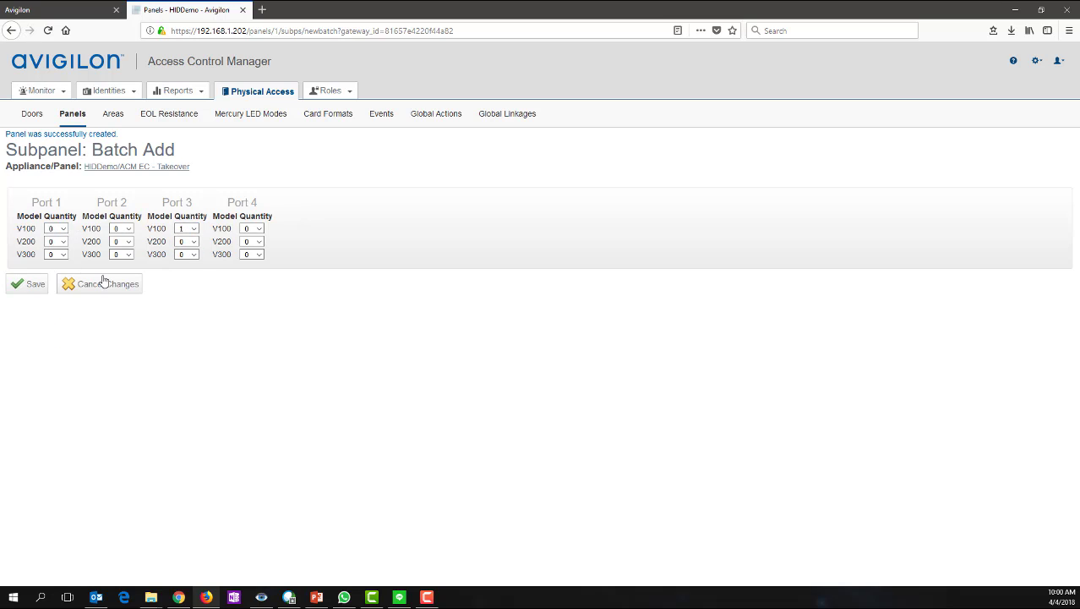
{"action": "left_click", "coordinate": [30, 289]}
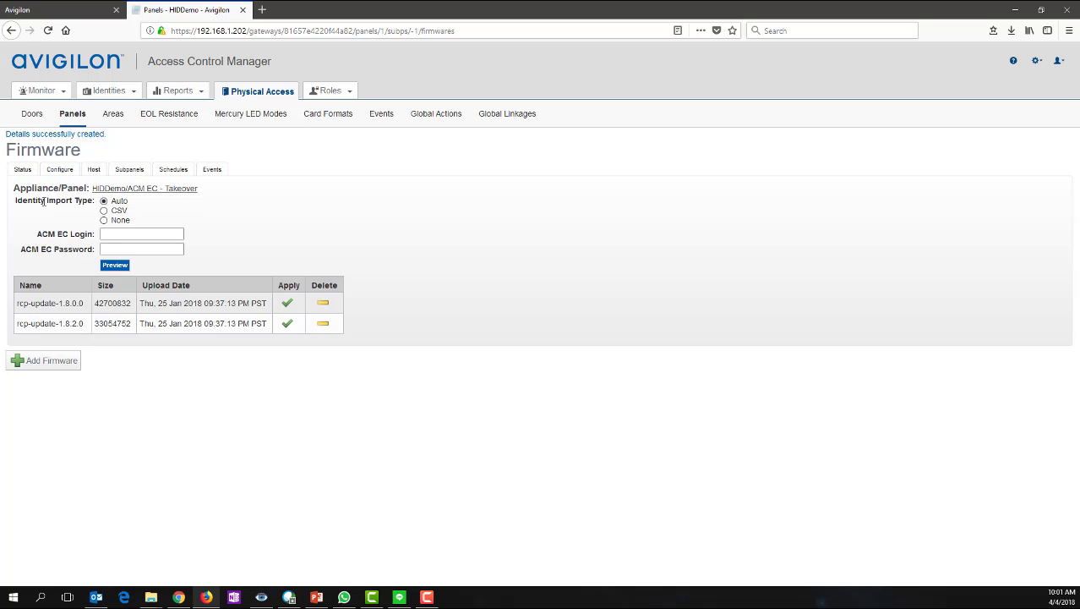
- Enter the ACM EC login admin and its password, preview the identity import, and close the log
{"action": "left_click", "coordinate": [119, 234]}
{"action": "type", "text": "admin"}
{"action": "key", "text": "Tab"}
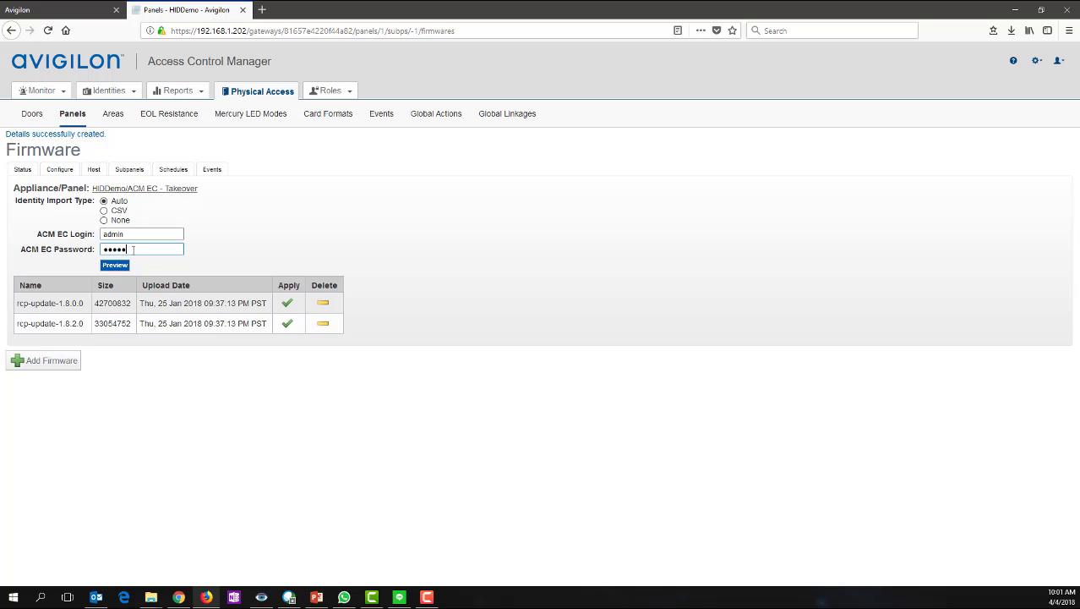
{"action": "left_click", "coordinate": [115, 266]}
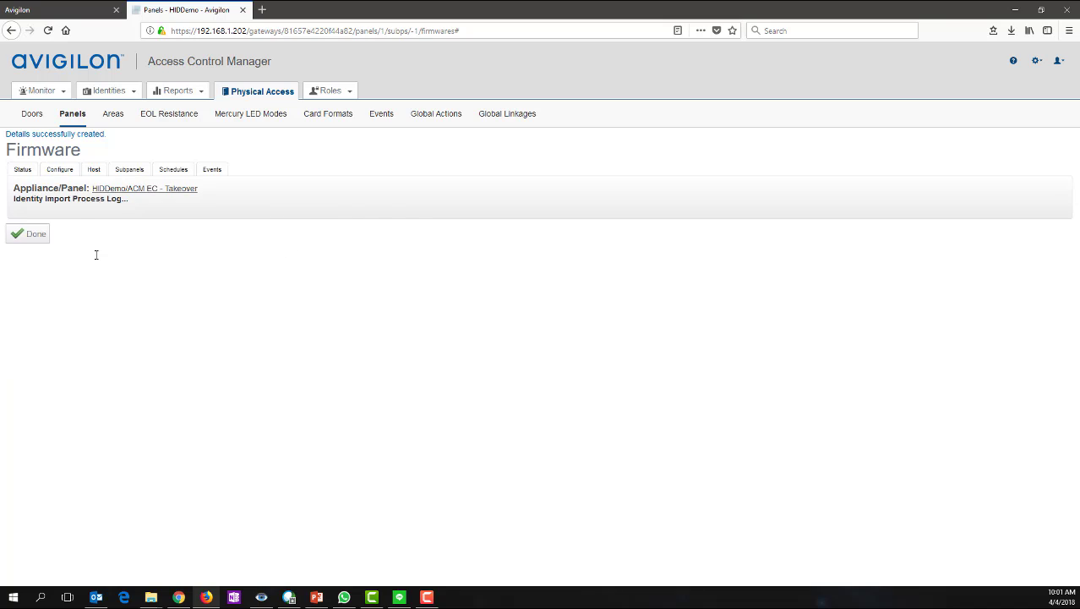
{"action": "scroll", "coordinate": [217, 438], "scroll_direction": "down", "scroll_amount": 15}
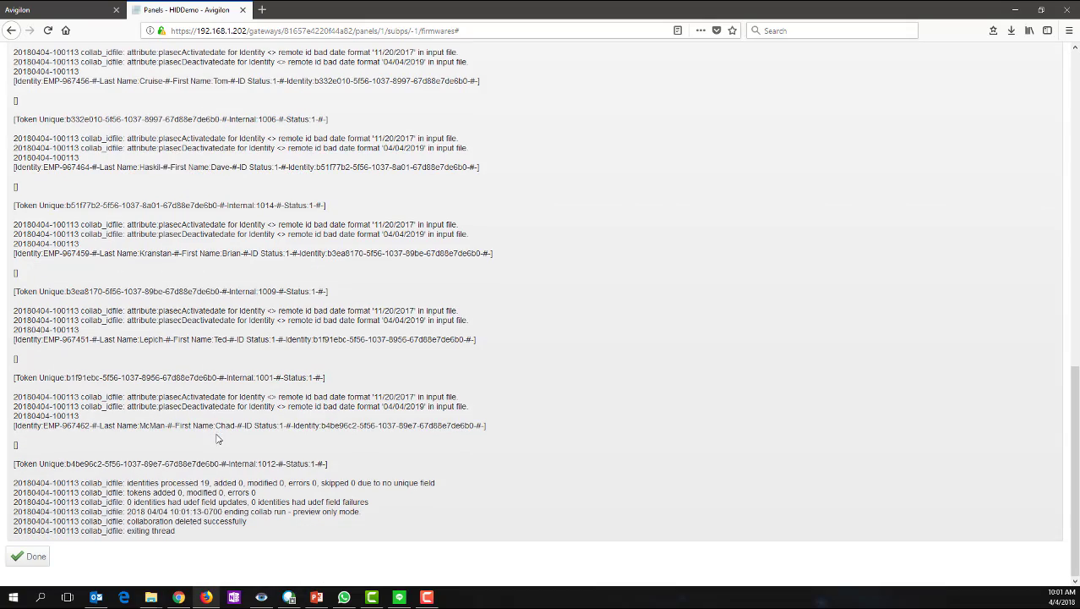
{"action": "left_click", "coordinate": [34, 556]}
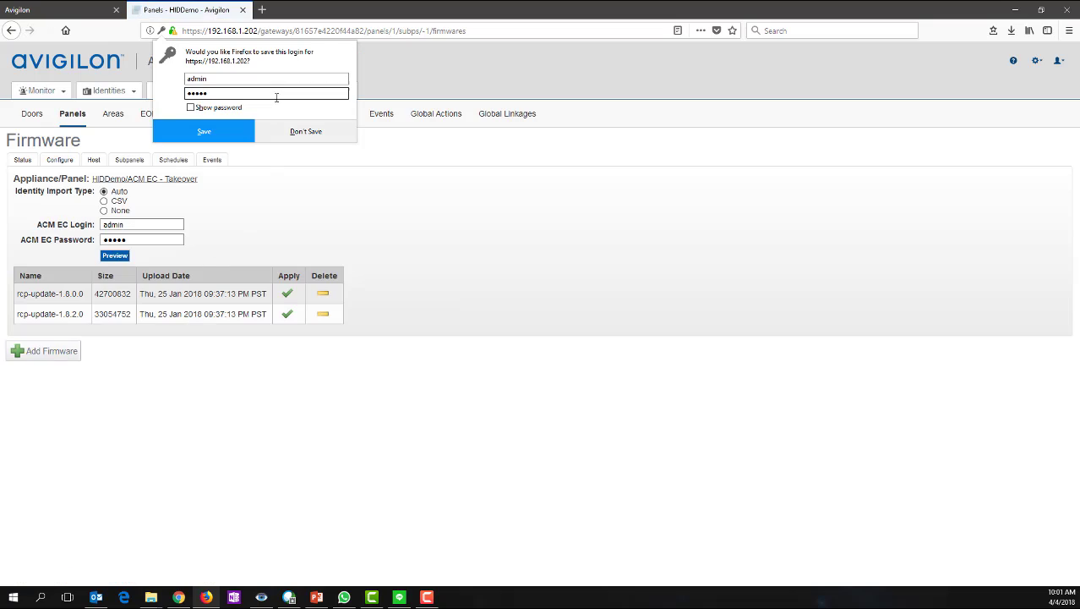
{"action": "left_click", "coordinate": [285, 131]}
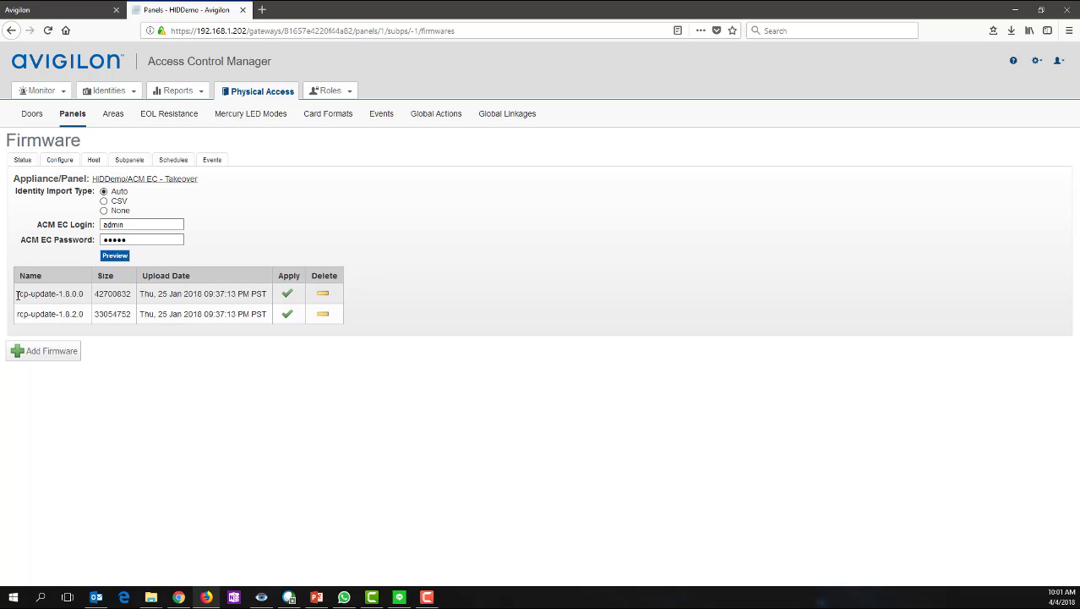
- Compare the controller's current firmware version with rcp-update-1.8.0.0, then apply rcp-update-1.8.0.0 to the panel
{"action": "left_click_drag", "start_coordinate": [17, 295], "coordinate": [220, 295]}
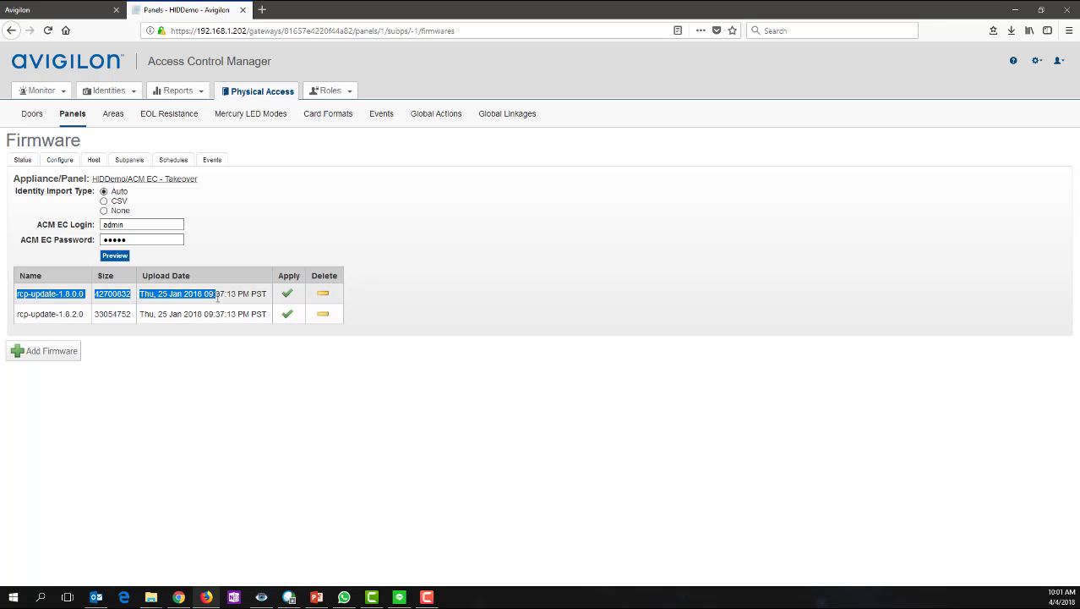
{"action": "left_click", "coordinate": [119, 101]}
{"action": "left_click", "coordinate": [54, 12]}
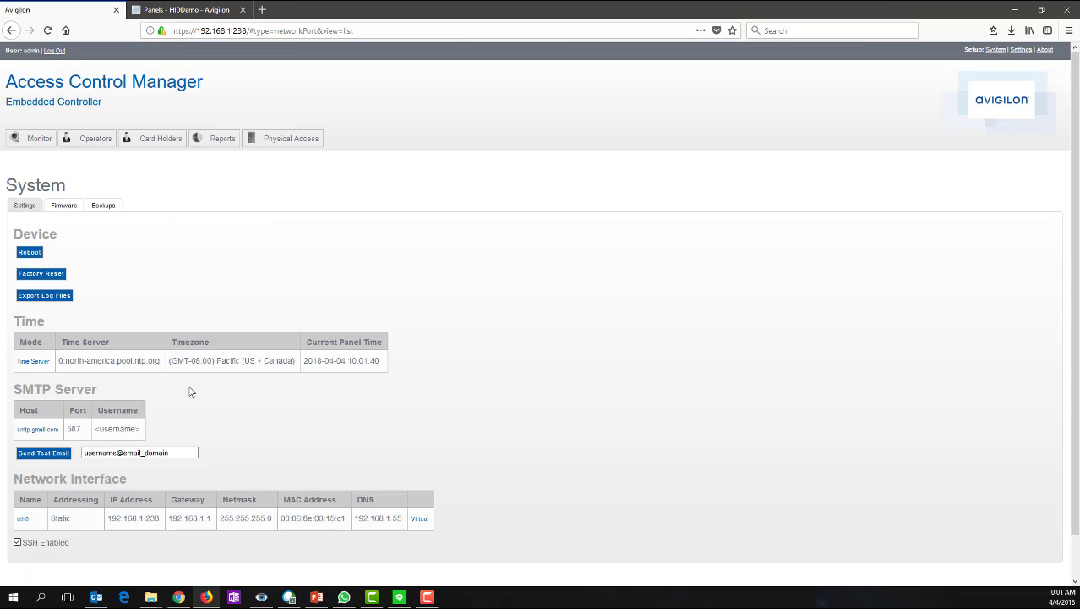
{"action": "left_click", "coordinate": [65, 205]}
{"action": "left_click_drag", "start_coordinate": [181, 249], "coordinate": [202, 249]}
{"action": "left_click", "coordinate": [145, 7]}
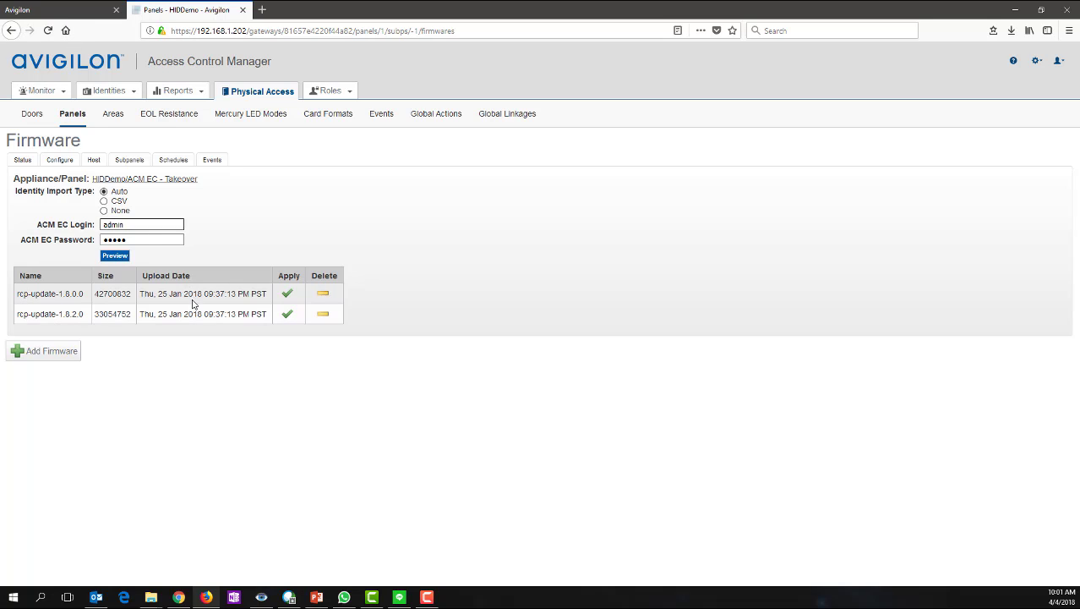
{"action": "left_click", "coordinate": [284, 295]}
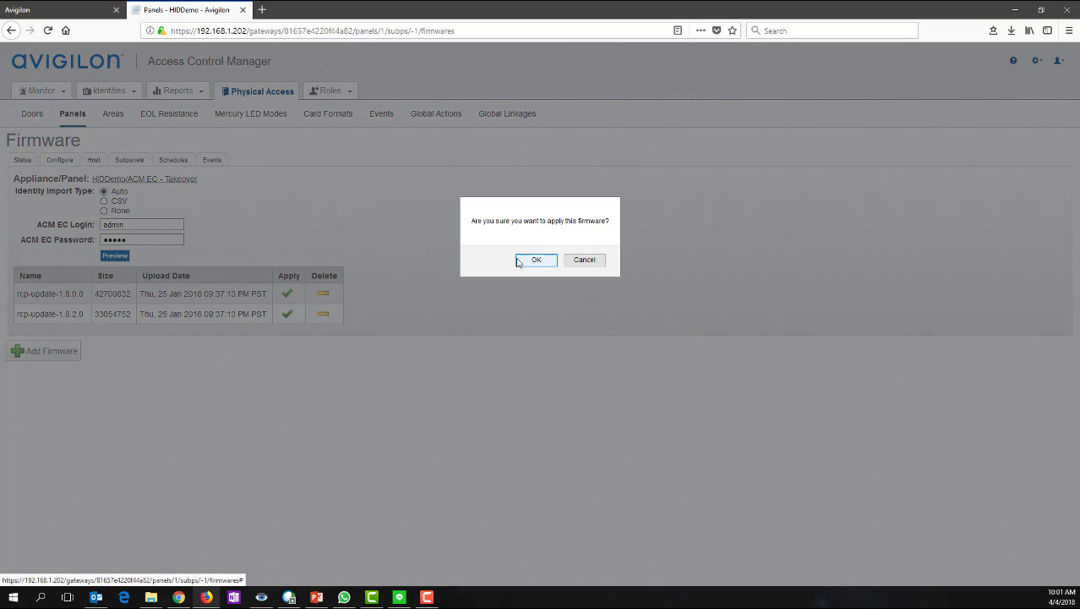
- Confirm the firmware apply, import the 19 identities, and accept the permanent-change and do-not-power-off warnings
{"action": "left_click", "coordinate": [533, 260]}
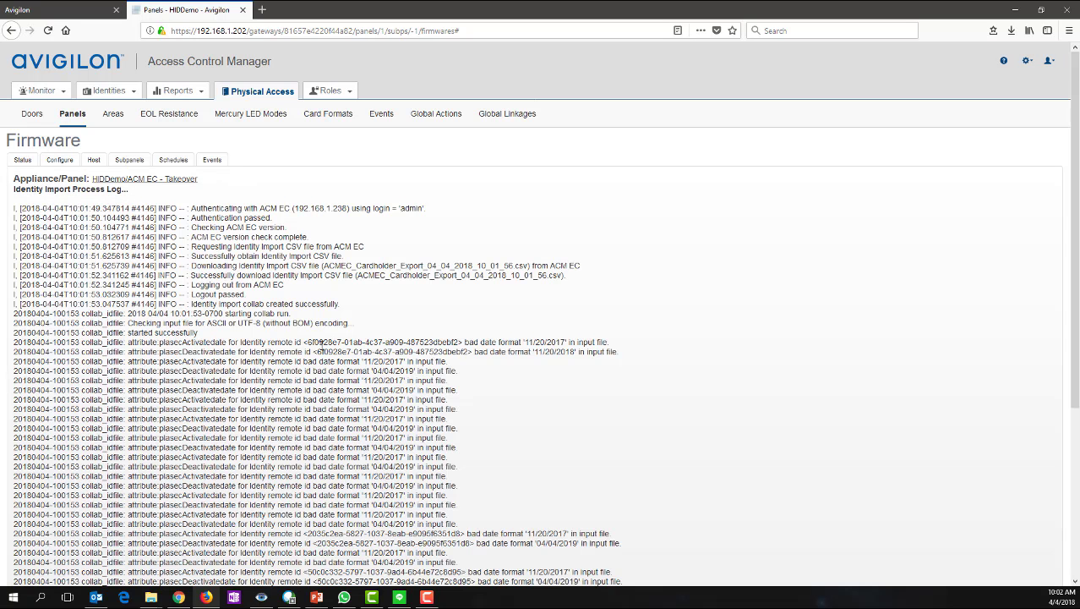
{"action": "scroll", "coordinate": [320, 352], "scroll_direction": "down", "scroll_amount": 5}
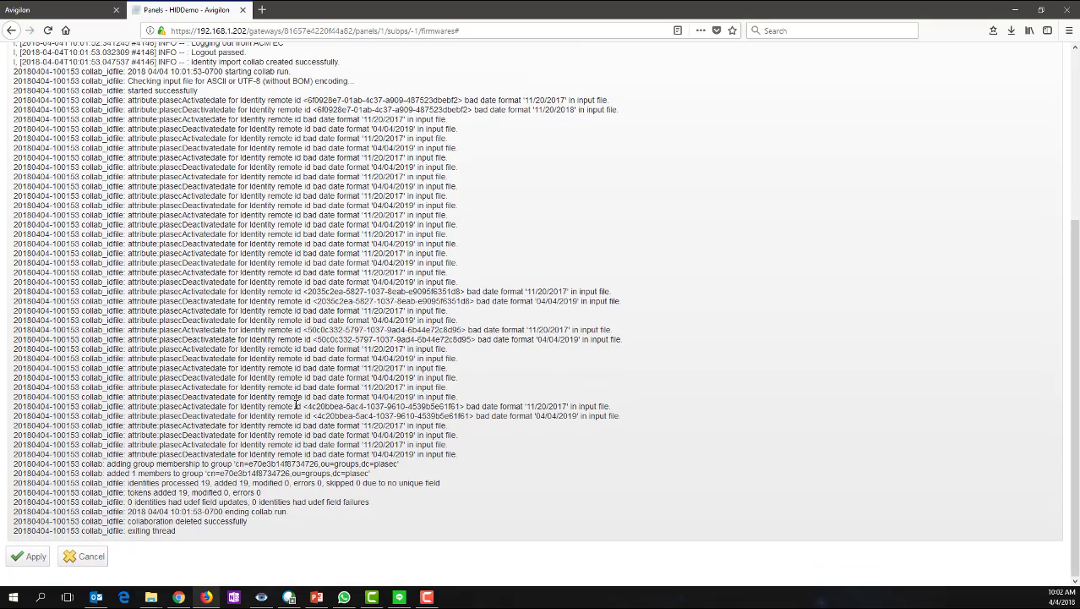
{"action": "left_click", "coordinate": [19, 555]}
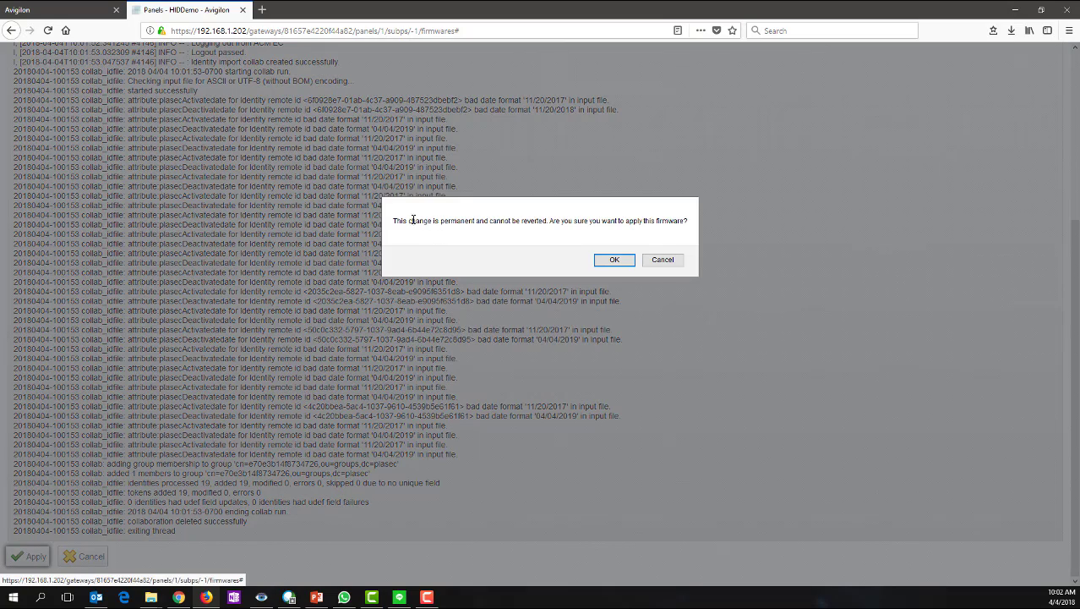
{"action": "left_click_drag", "start_coordinate": [394, 222], "coordinate": [690, 224]}
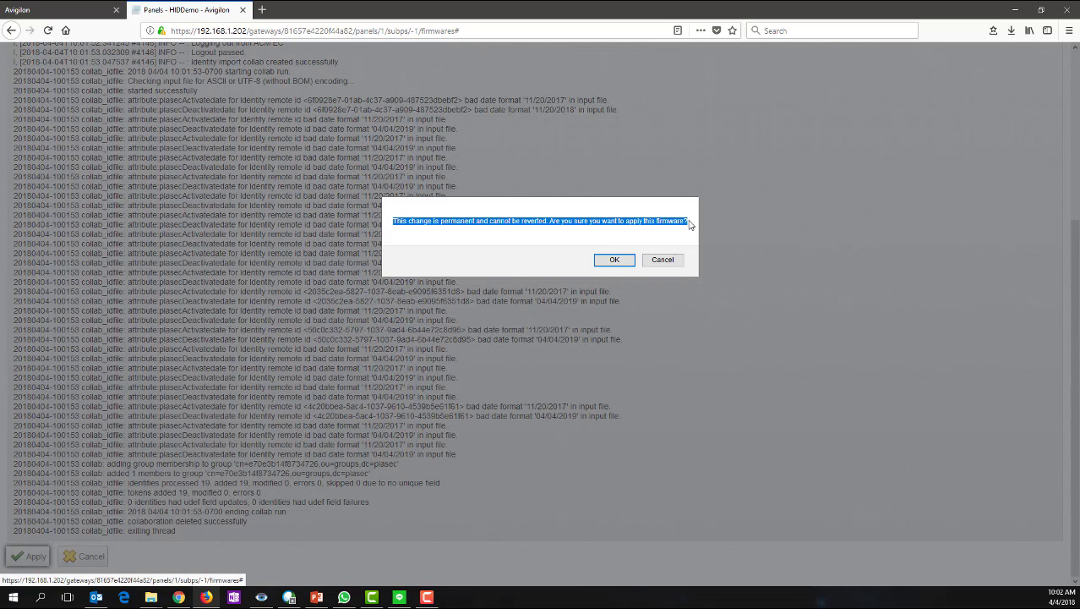
{"action": "left_click", "coordinate": [613, 262]}
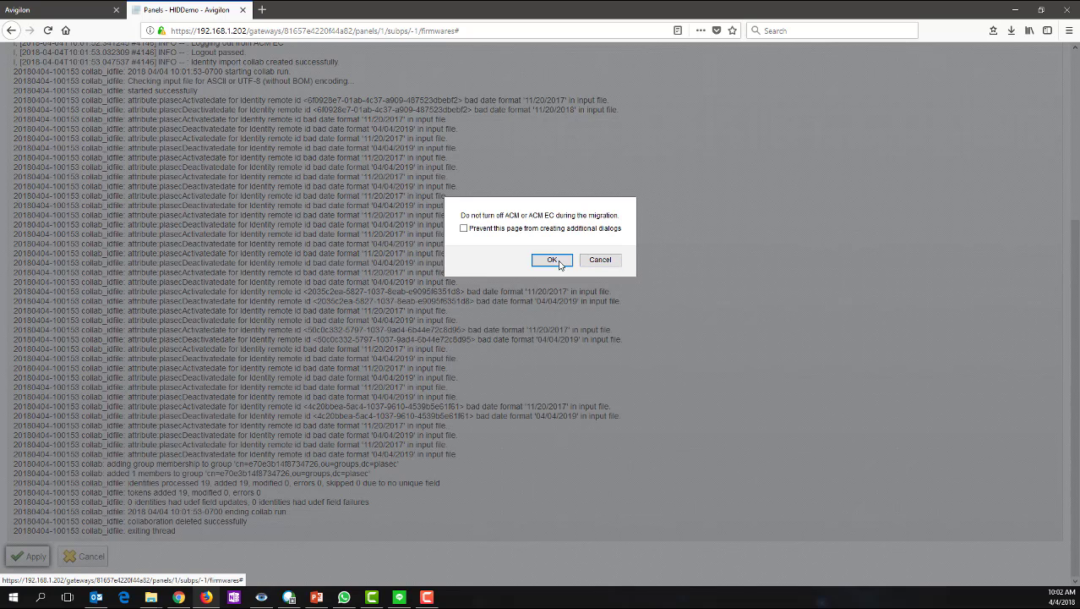
{"action": "left_click", "coordinate": [543, 262]}
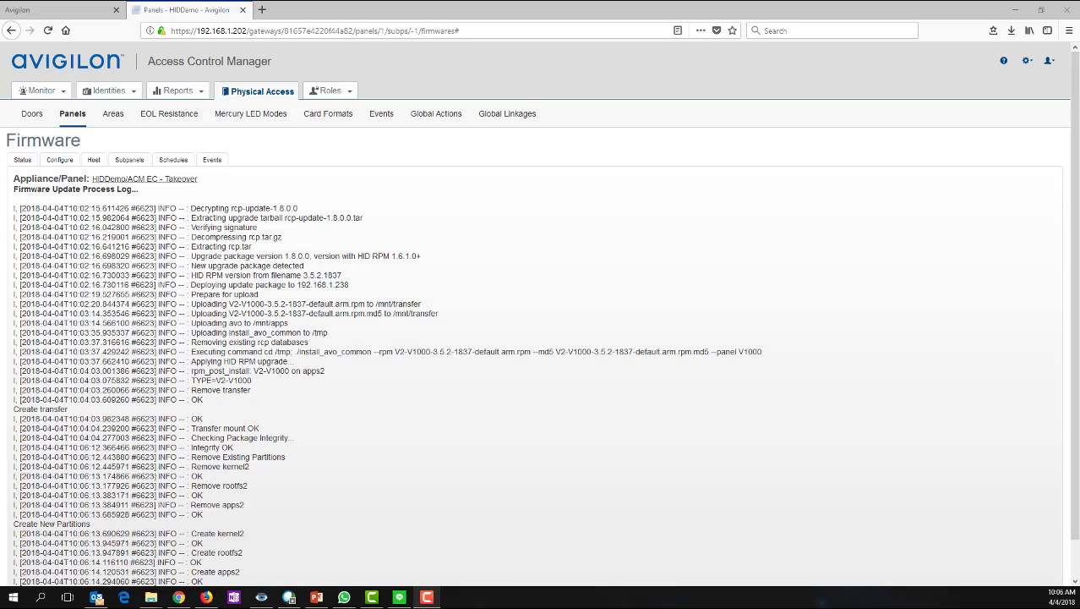
- Scroll the Firmware Update Process Log as the migration changes partitions and the panel reboots
{"action": "scroll", "coordinate": [439, 441], "scroll_direction": "down", "scroll_amount": 1}
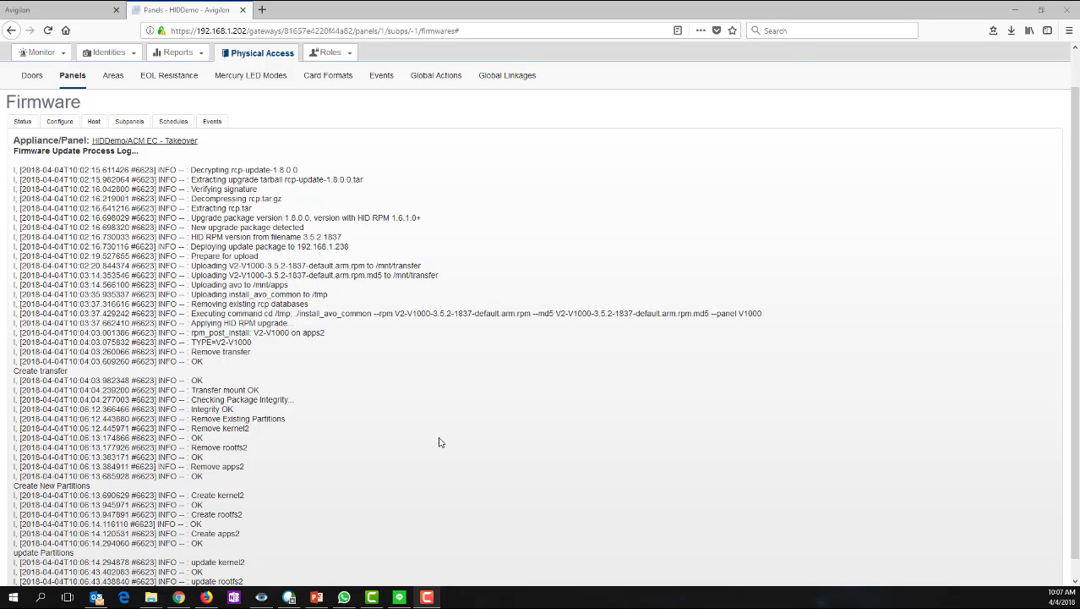
{"action": "scroll", "coordinate": [439, 441], "scroll_direction": "down", "scroll_amount": 1}
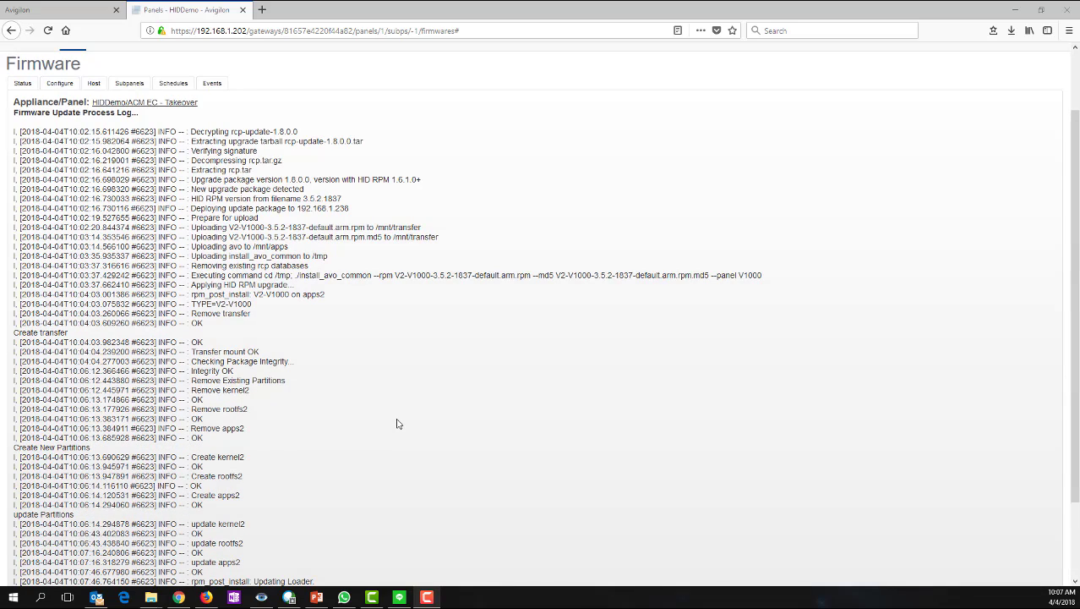
{"action": "scroll", "coordinate": [416, 414], "scroll_direction": "down", "scroll_amount": 3}
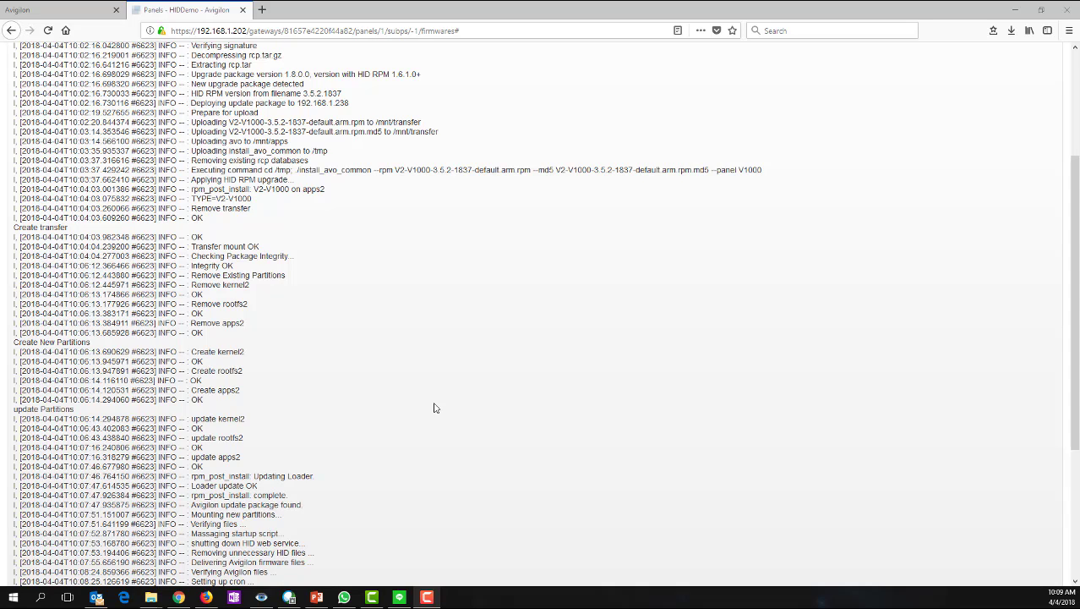
{"action": "scroll", "coordinate": [442, 404], "scroll_direction": "down", "scroll_amount": 5}
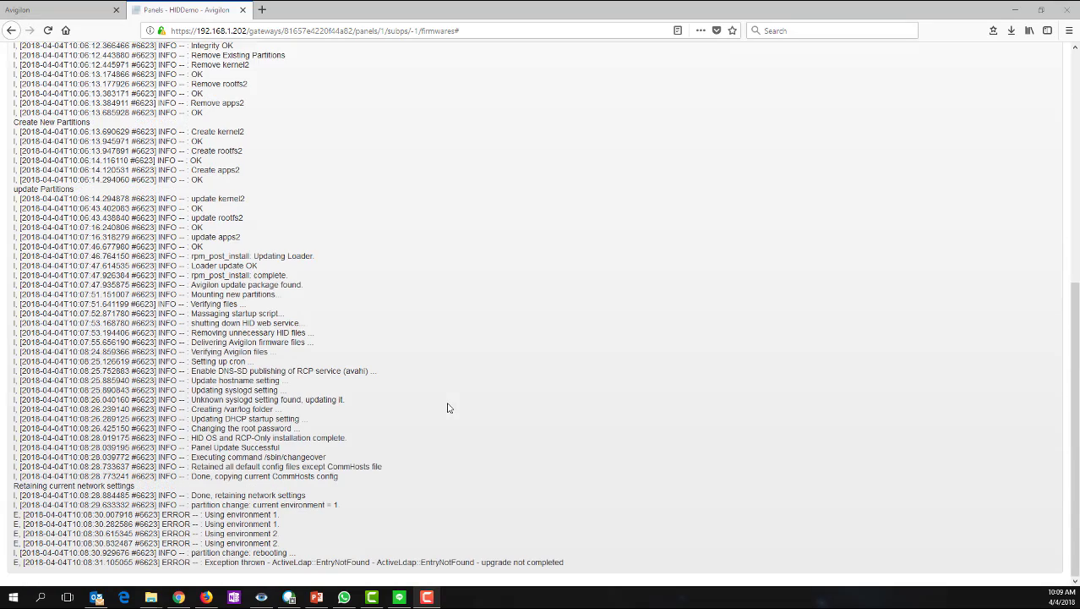
{"action": "scroll", "coordinate": [444, 404], "scroll_direction": "up", "scroll_amount": 10}
{"action": "scroll", "coordinate": [444, 408], "scroll_direction": "down", "scroll_amount": 10}
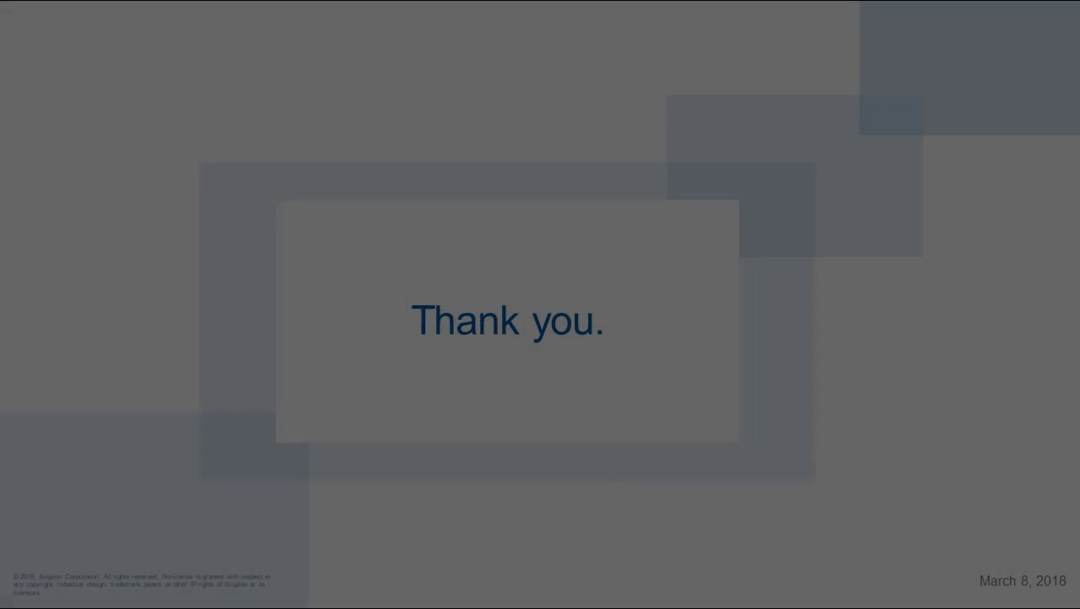